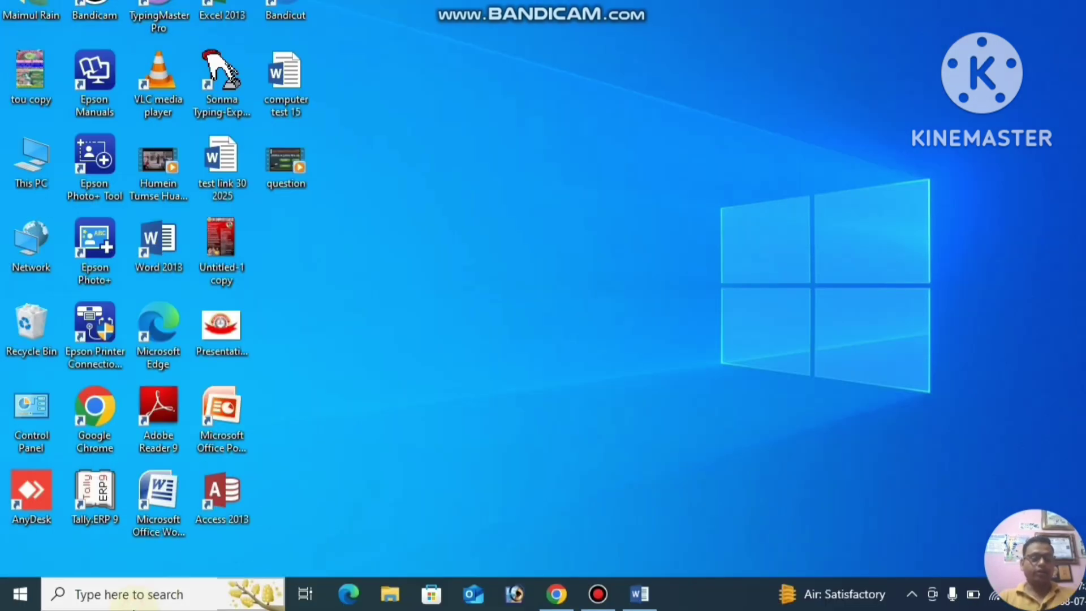
# Step: Switch to the blank Word document
pyautogui.press('super')
pyautogui.click(749, 264)
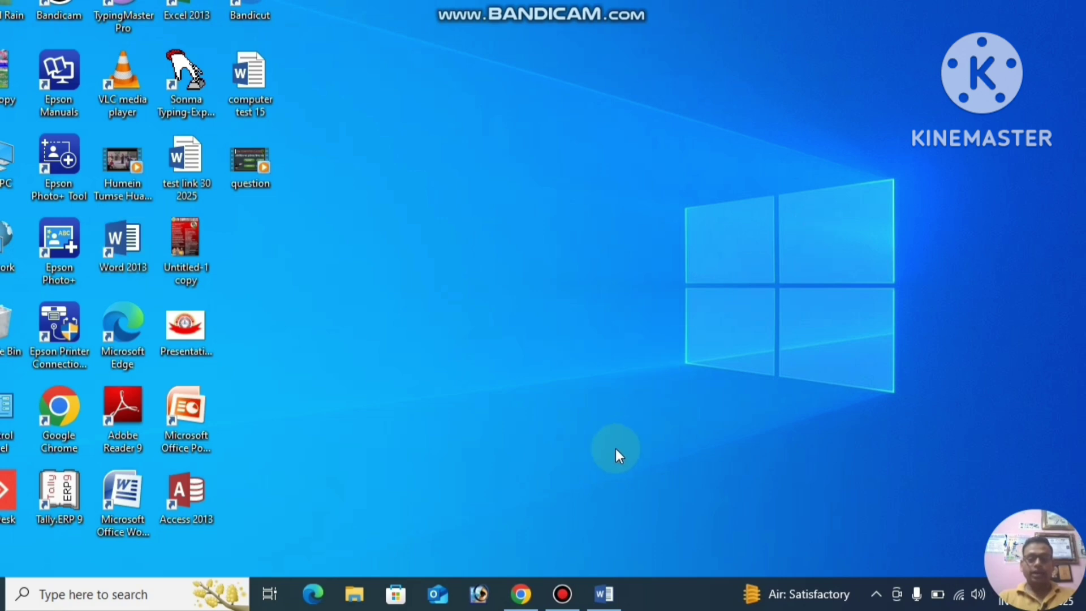
pyautogui.click(604, 591)
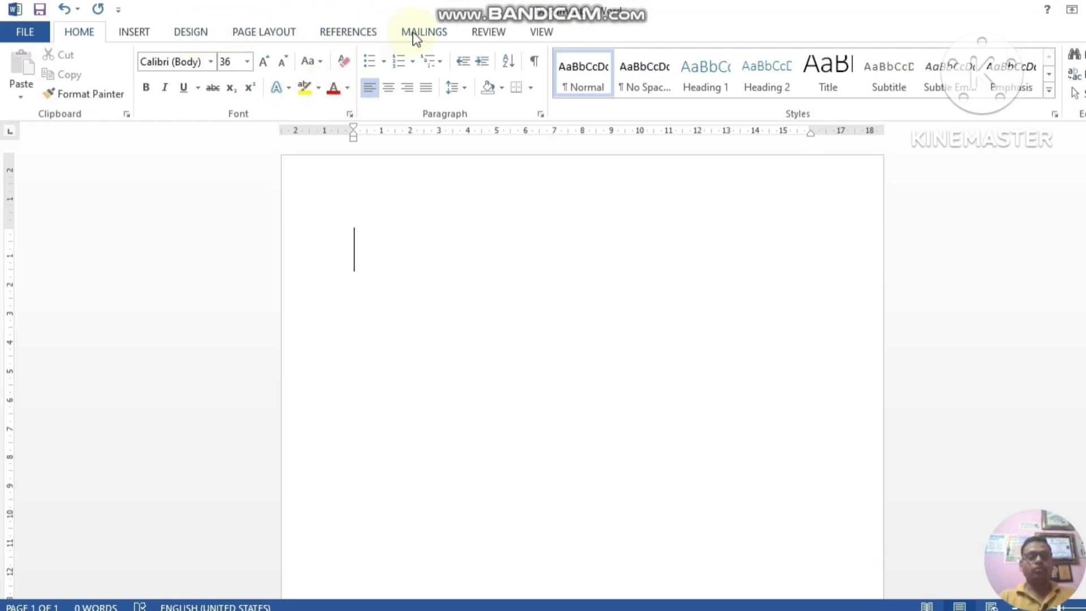
# Step: Start recording a new macro stored in all documents and assign it the keyboard shortcut Ctrl+E
pyautogui.click(538, 36)
pyautogui.click(787, 93)
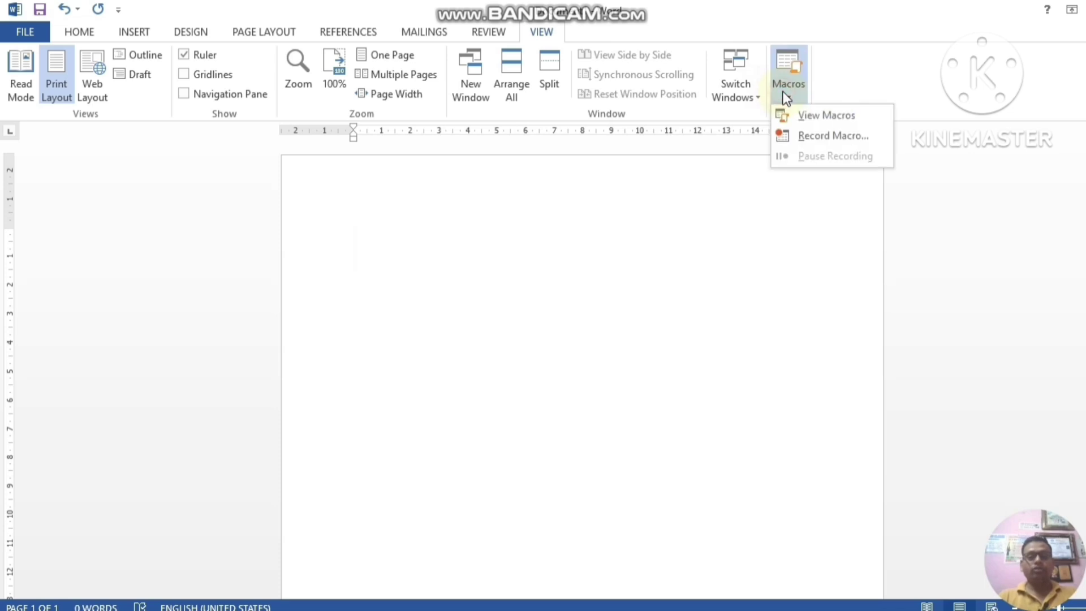
pyautogui.click(808, 146)
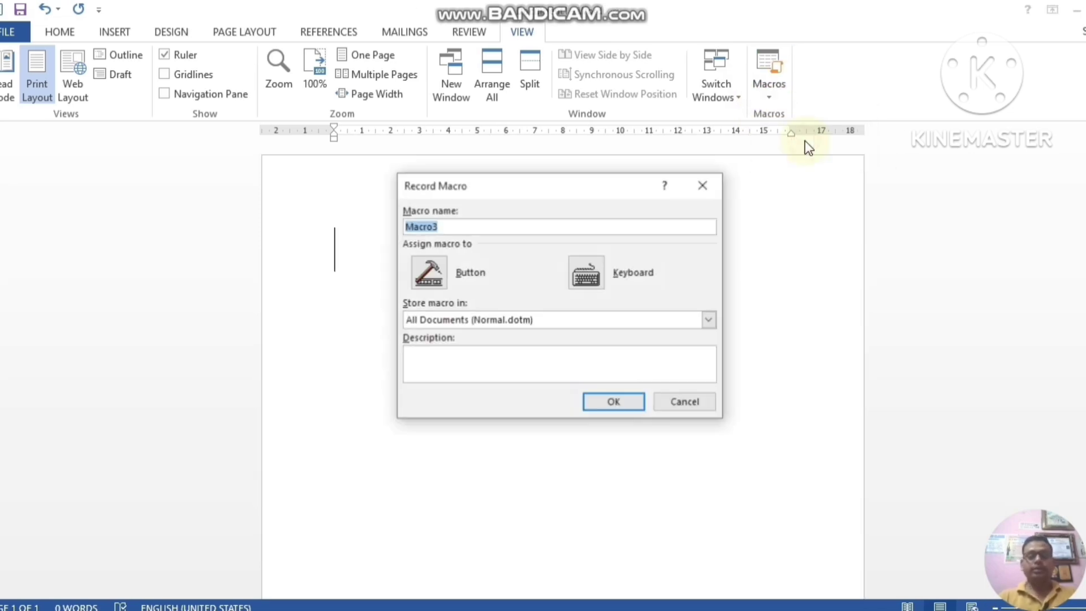
pyautogui.click(588, 273)
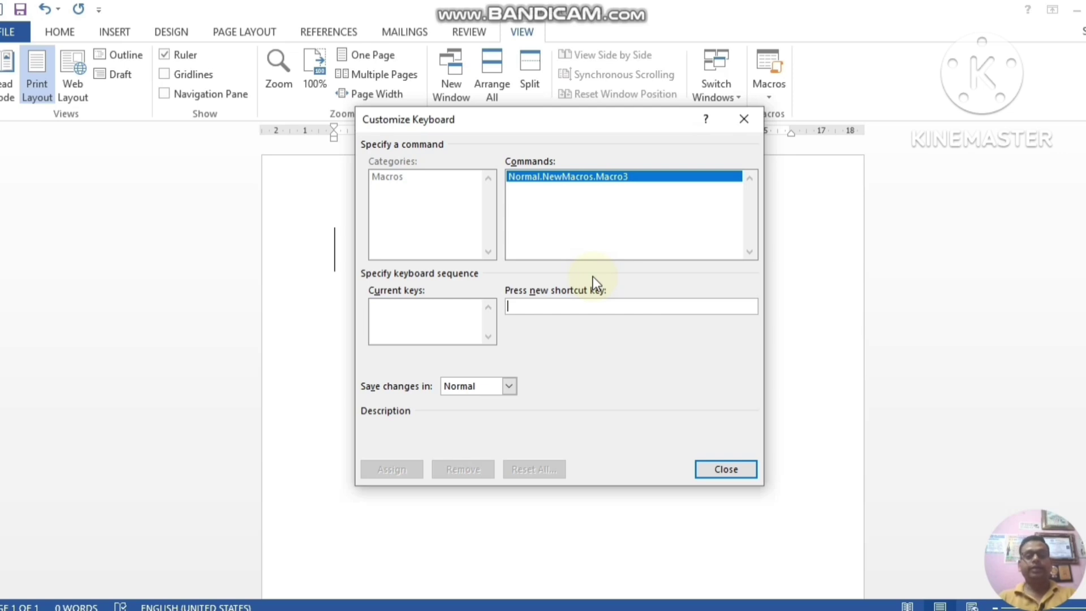
pyautogui.hotkey('ctrl', 'e')
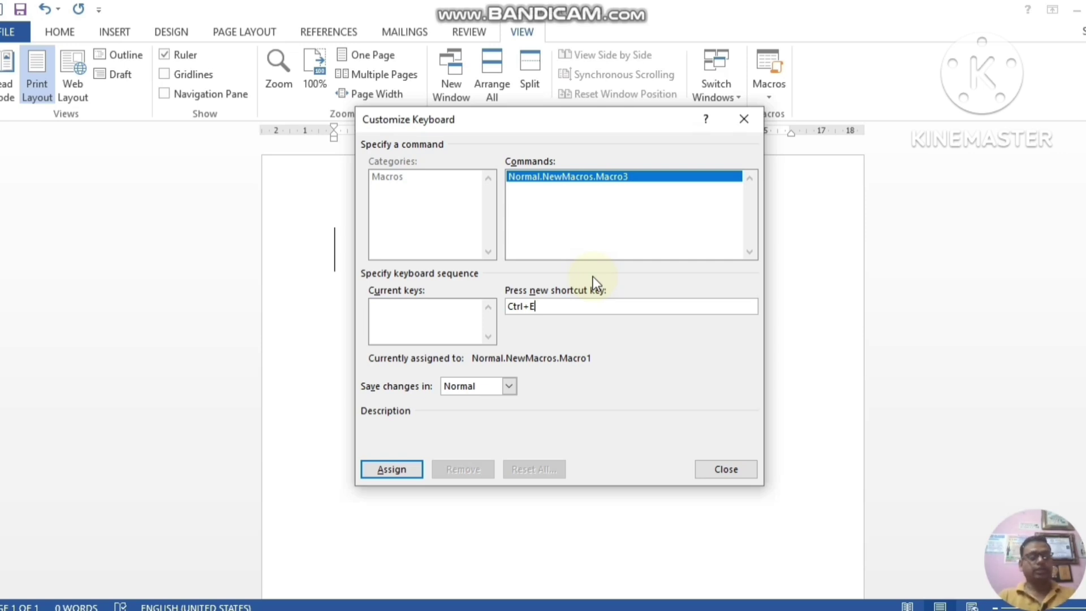
pyautogui.click(395, 467)
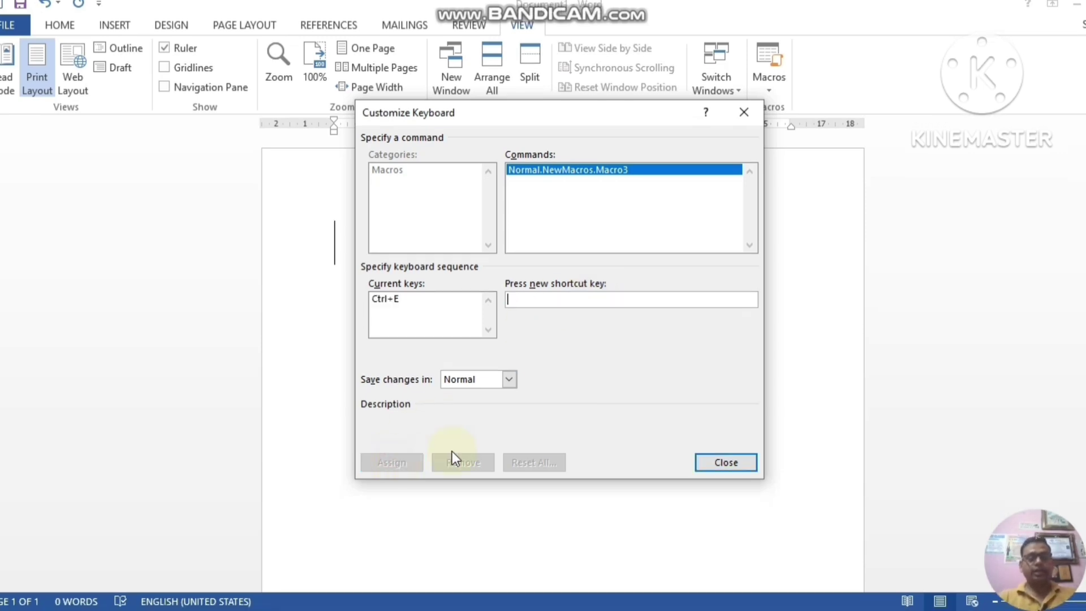
pyautogui.click(710, 460)
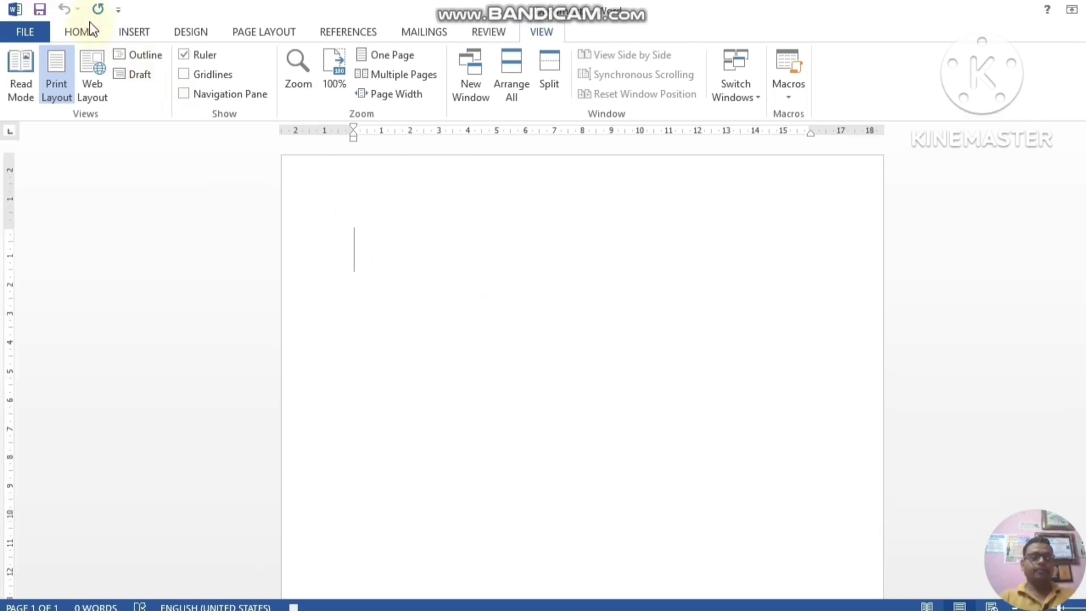
# Step: Record setting the font to Calibri (Body) at size 36 in the macro, and stop the recording
pyautogui.click(89, 23)
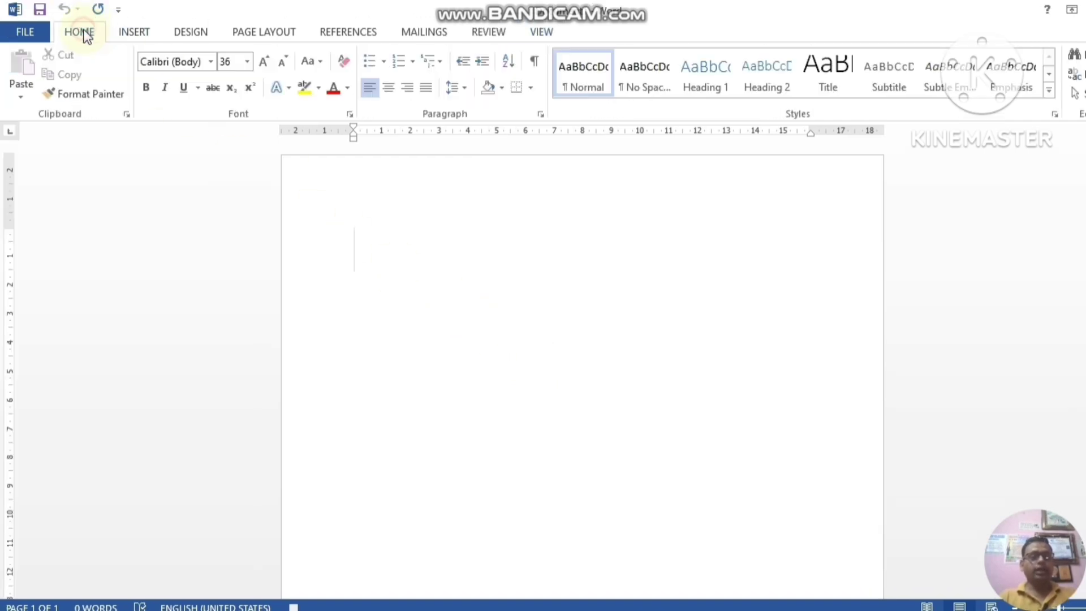
pyautogui.click(210, 62)
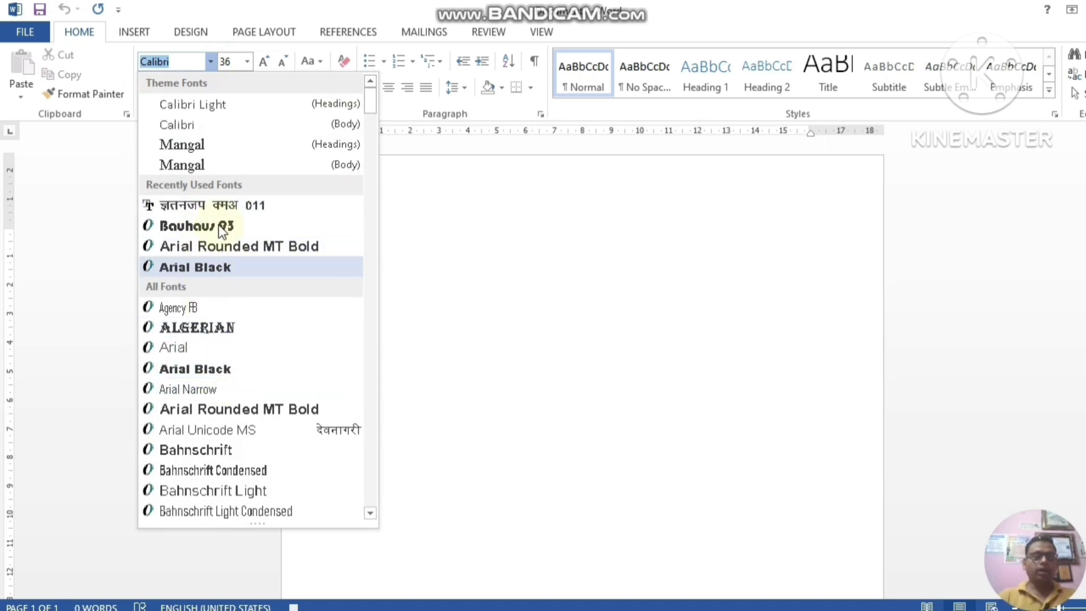
pyautogui.click(207, 125)
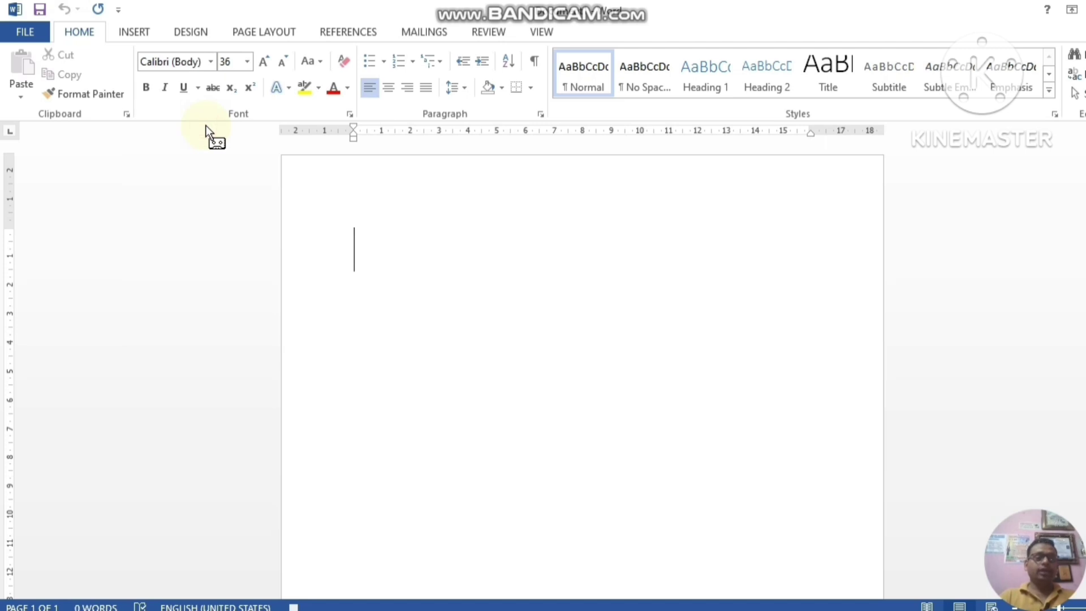
pyautogui.click(248, 61)
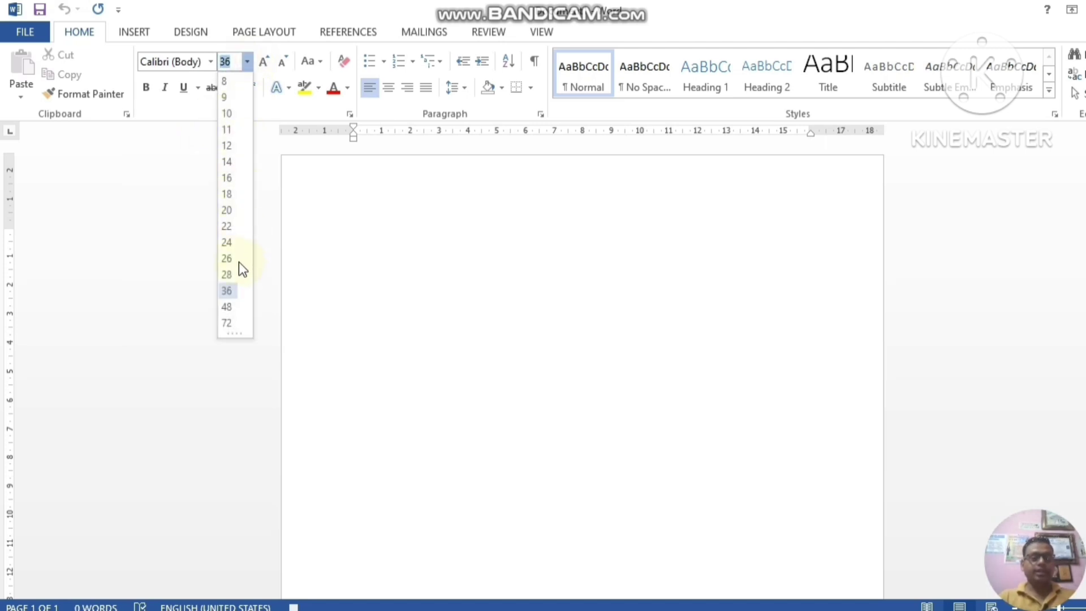
pyautogui.click(232, 291)
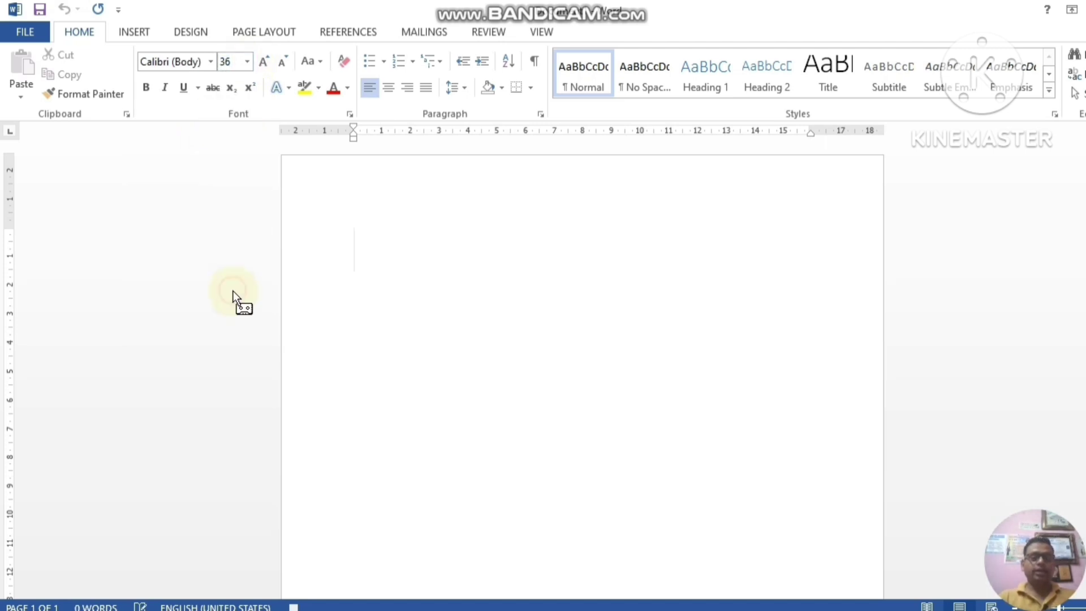
pyautogui.click(541, 32)
pyautogui.click(800, 96)
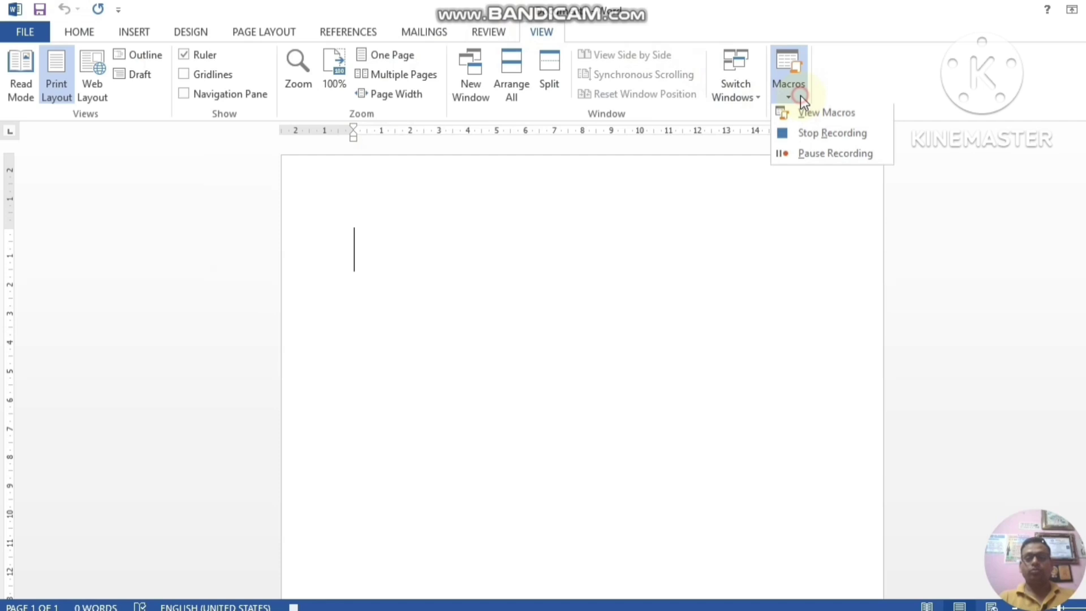
pyautogui.click(814, 135)
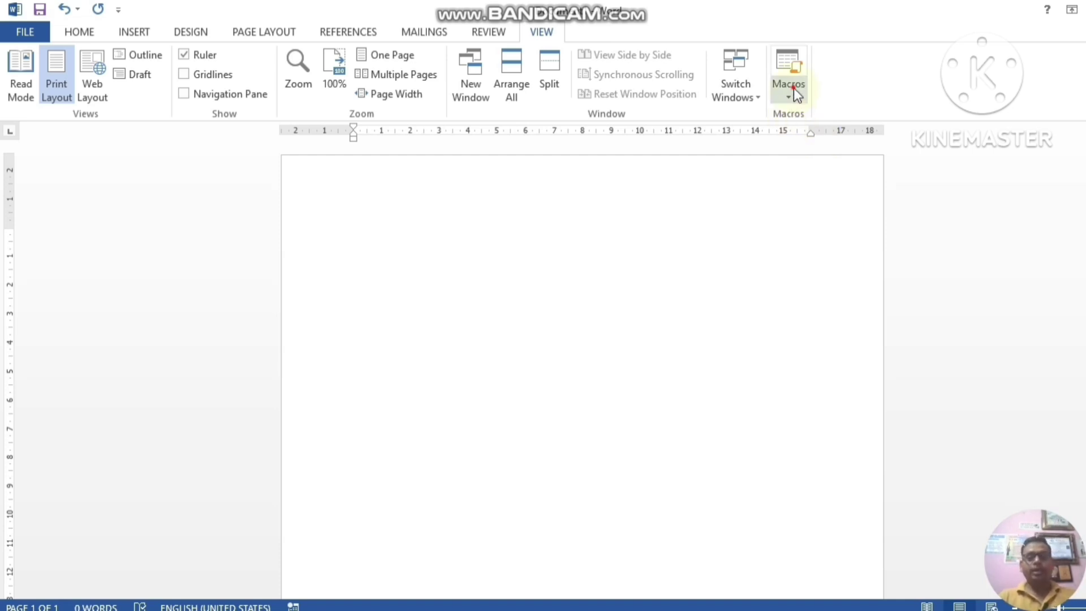
# Step: Start recording a second macro stored in all documents and assign it the keyboard shortcut Ctrl+H
pyautogui.click(792, 88)
pyautogui.click(808, 135)
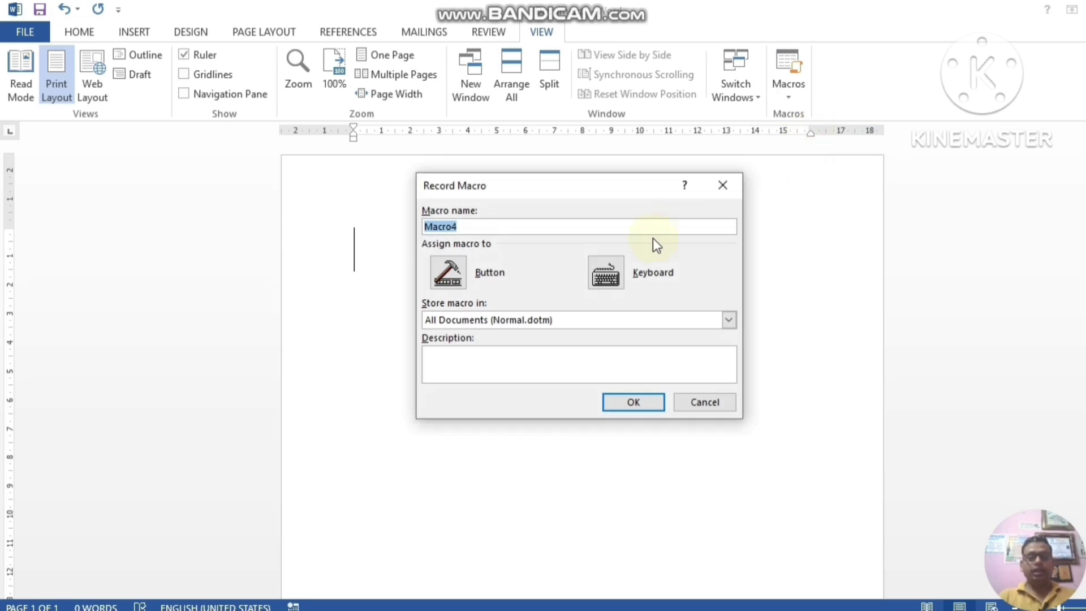
pyautogui.click(605, 274)
pyautogui.click(560, 308)
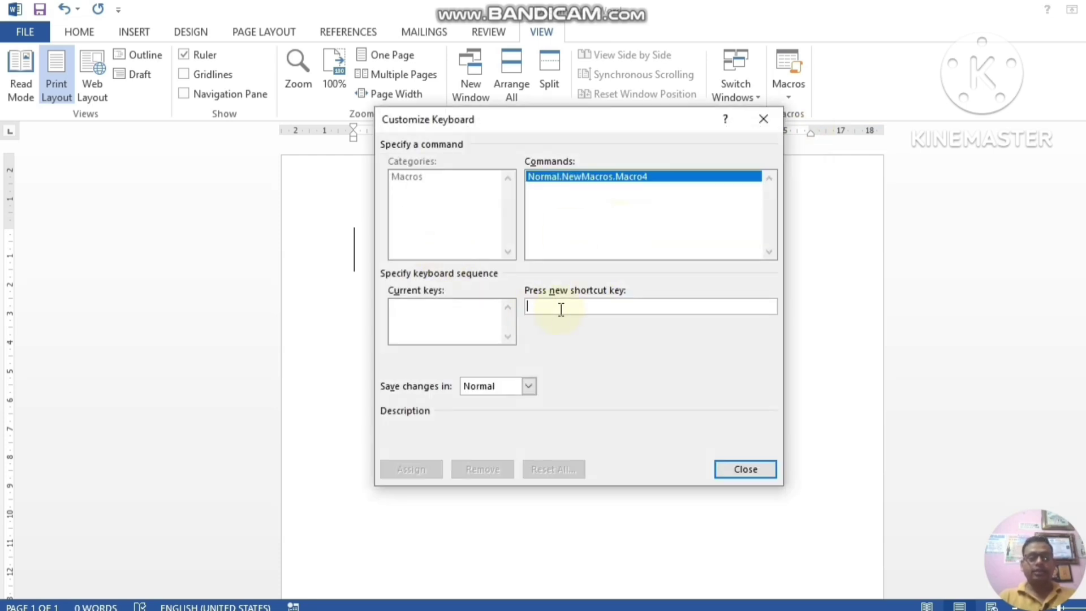
pyautogui.hotkey('ctrl', 'h')
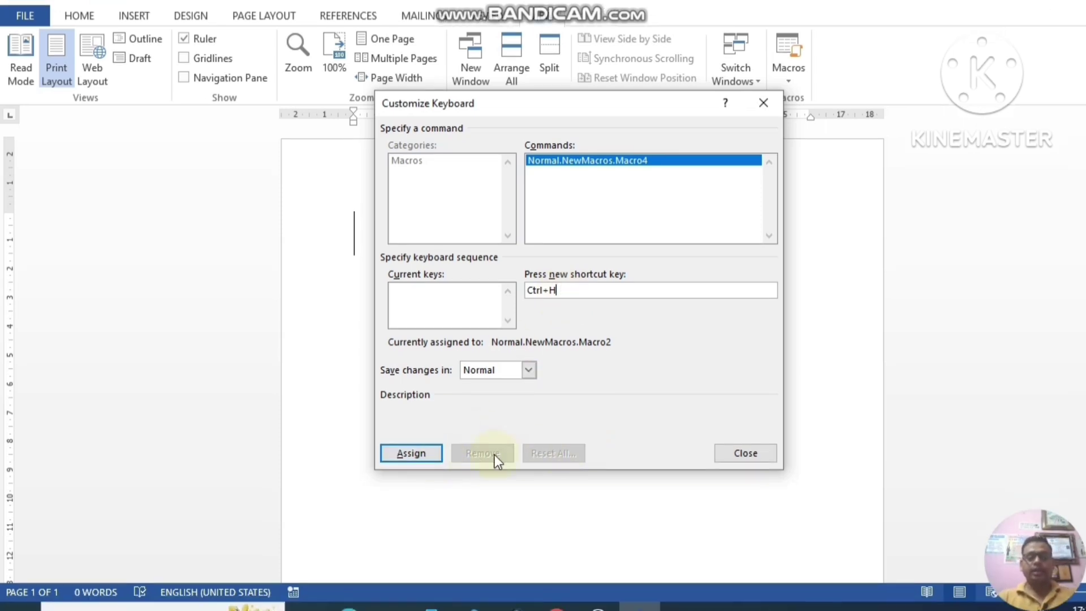
pyautogui.click(440, 454)
pyautogui.click(735, 453)
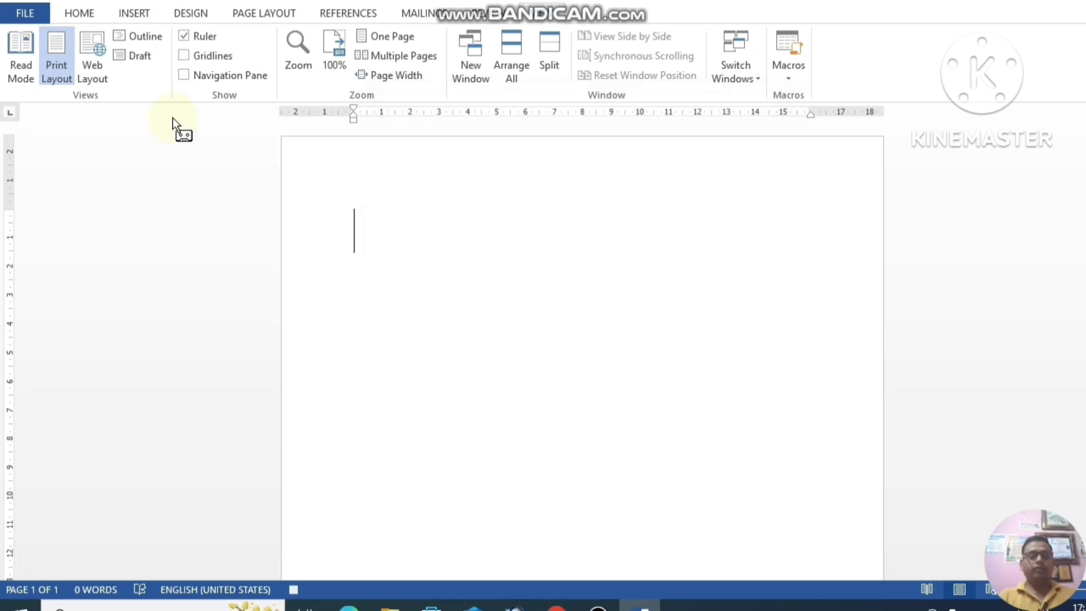
# Step: Record setting the font to Kruti Dev 011 at size 28 in the second macro, and stop the recording
pyautogui.click(94, 17)
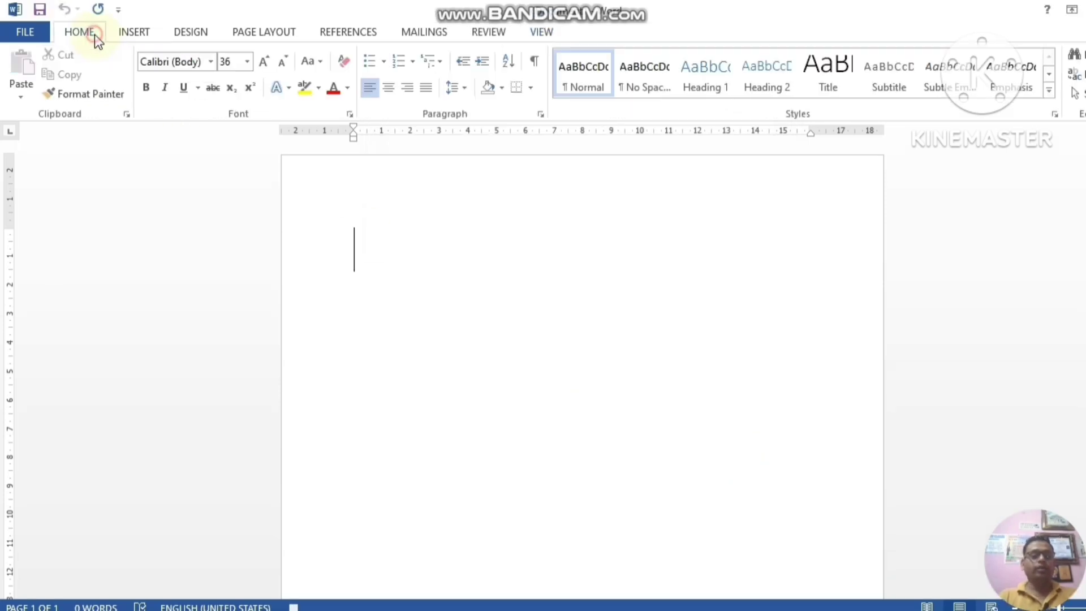
pyautogui.click(210, 61)
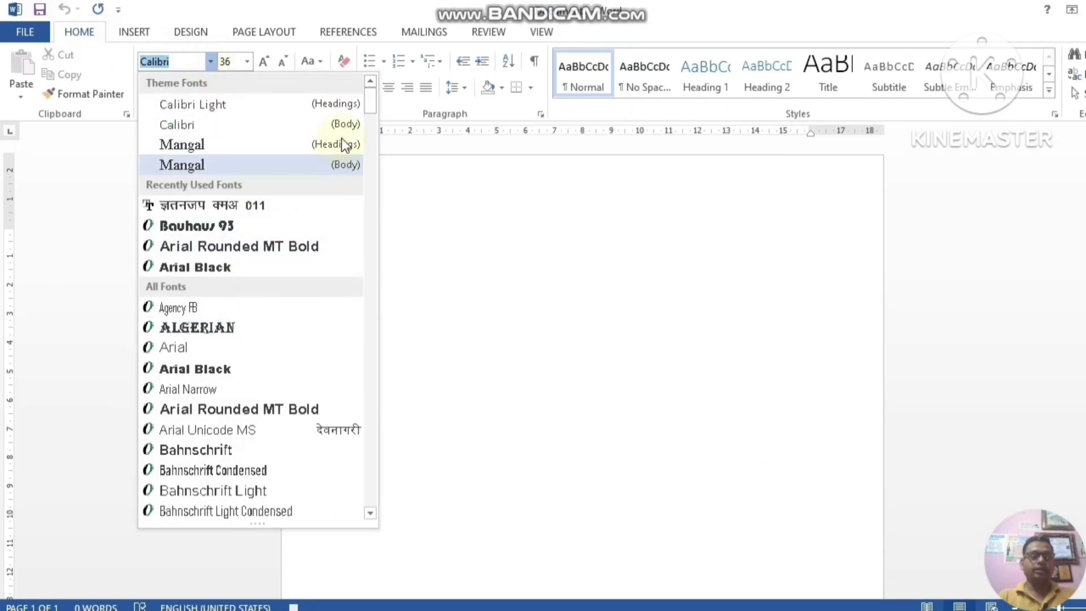
pyautogui.moveTo(370, 101); pyautogui.dragTo(362, 253)
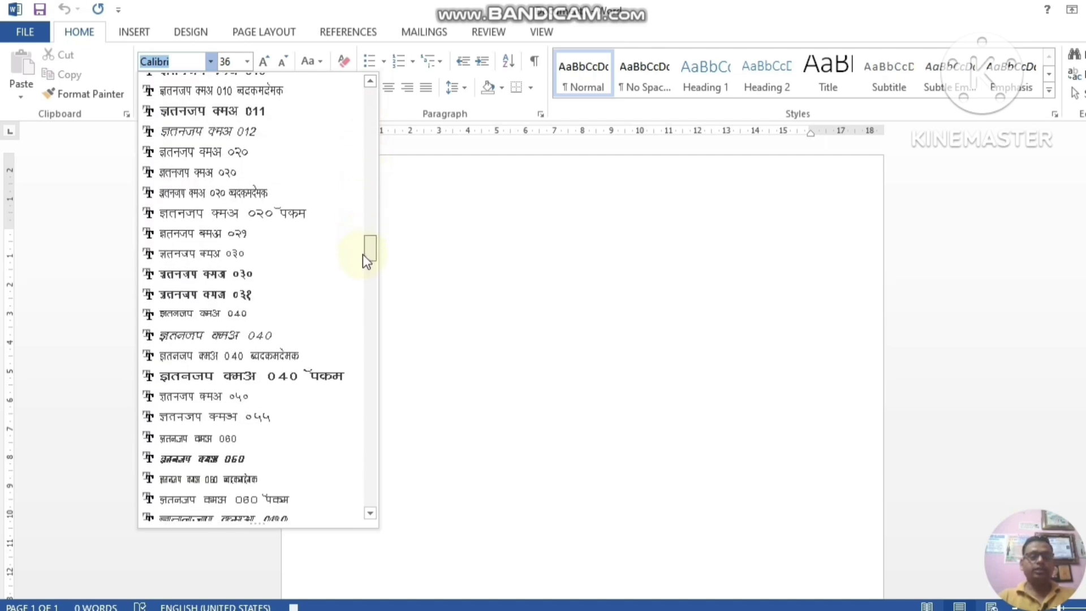
pyautogui.click(252, 115)
pyautogui.click(247, 61)
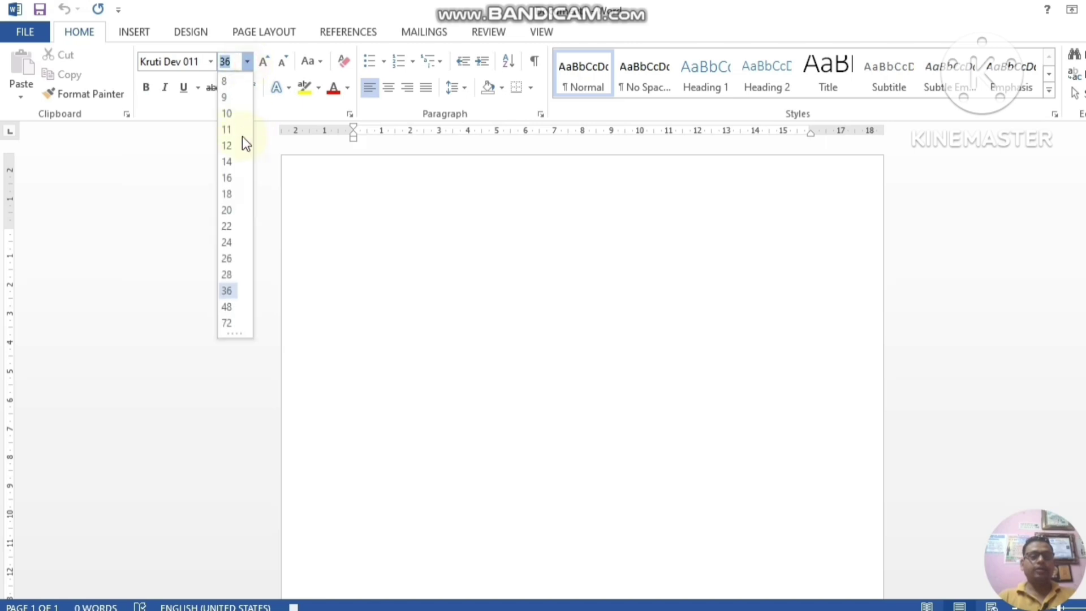
pyautogui.click(229, 274)
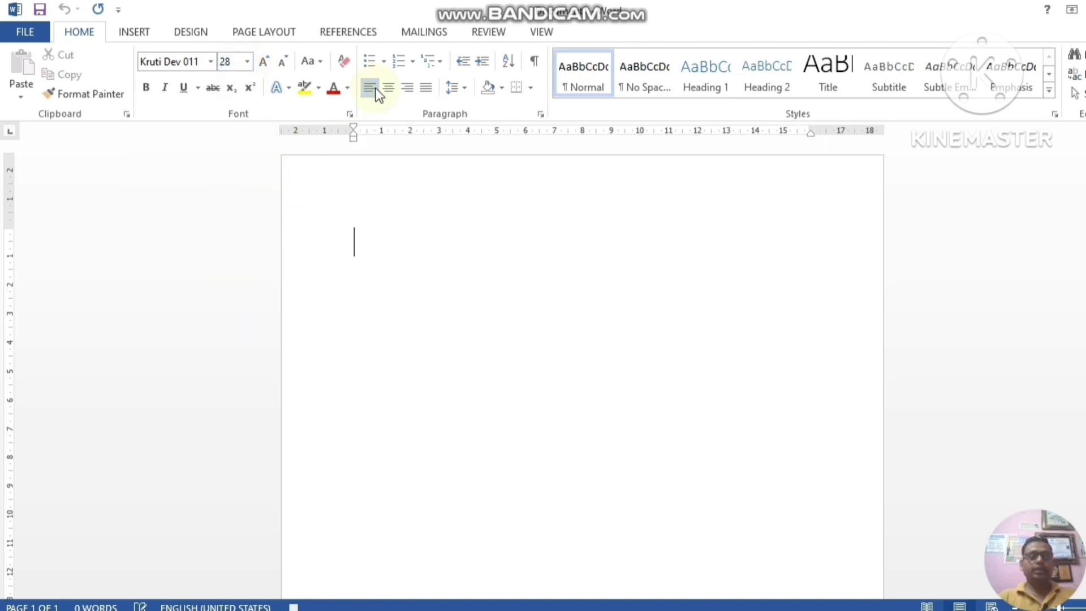
pyautogui.click(551, 35)
pyautogui.click(786, 99)
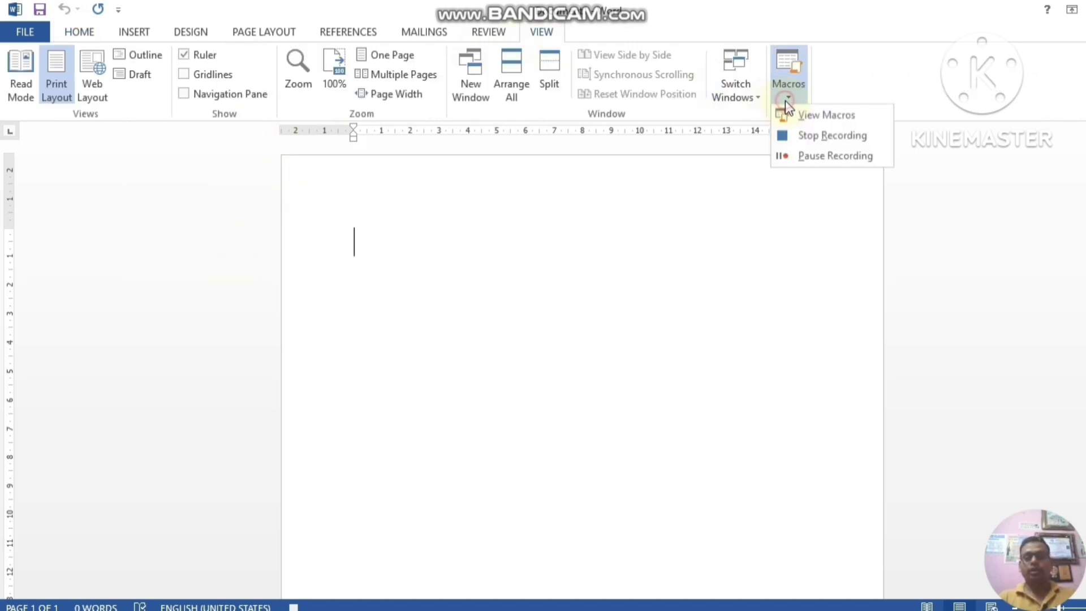
pyautogui.click(799, 134)
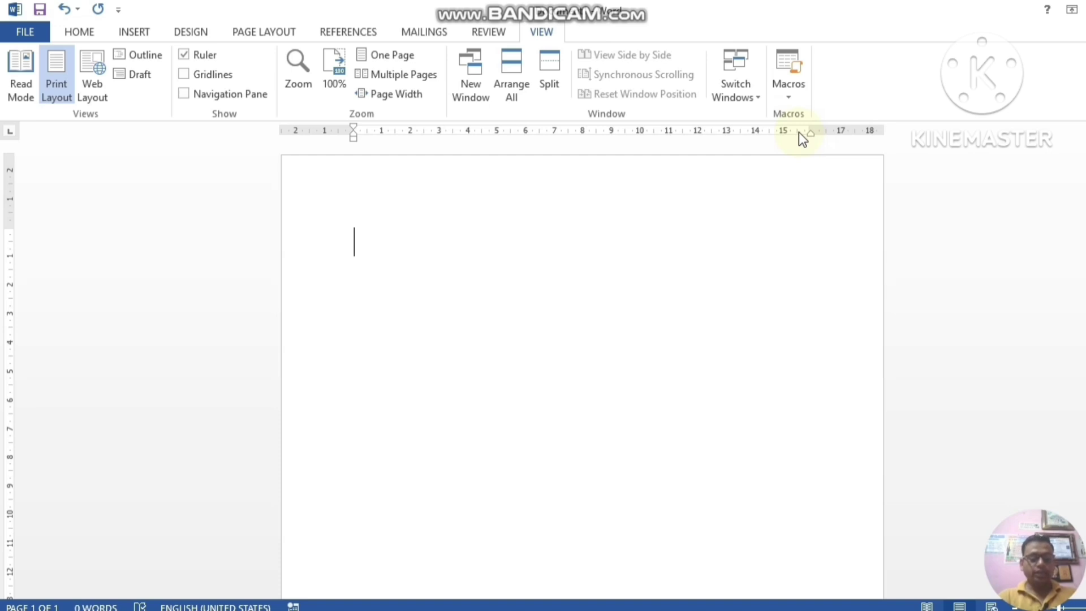
# Step: Test both macros on the page by entering "Computer" in the English font and "कम" in the Hindi font on the same line
pyautogui.hotkey('ctrl', 'shift', '.')
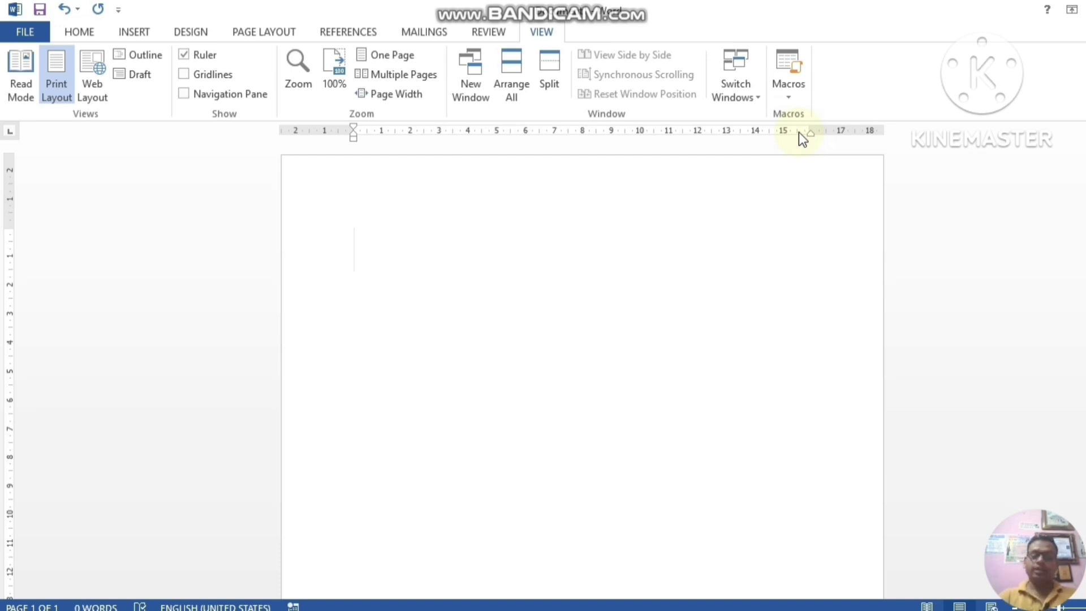
pyautogui.write('compu')
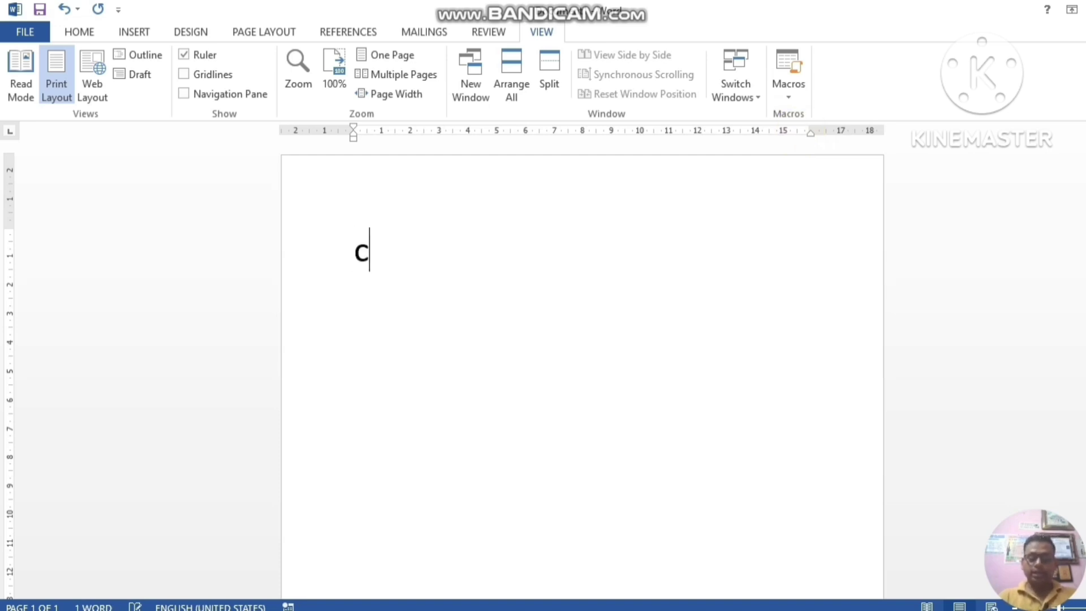
pyautogui.write('ter')
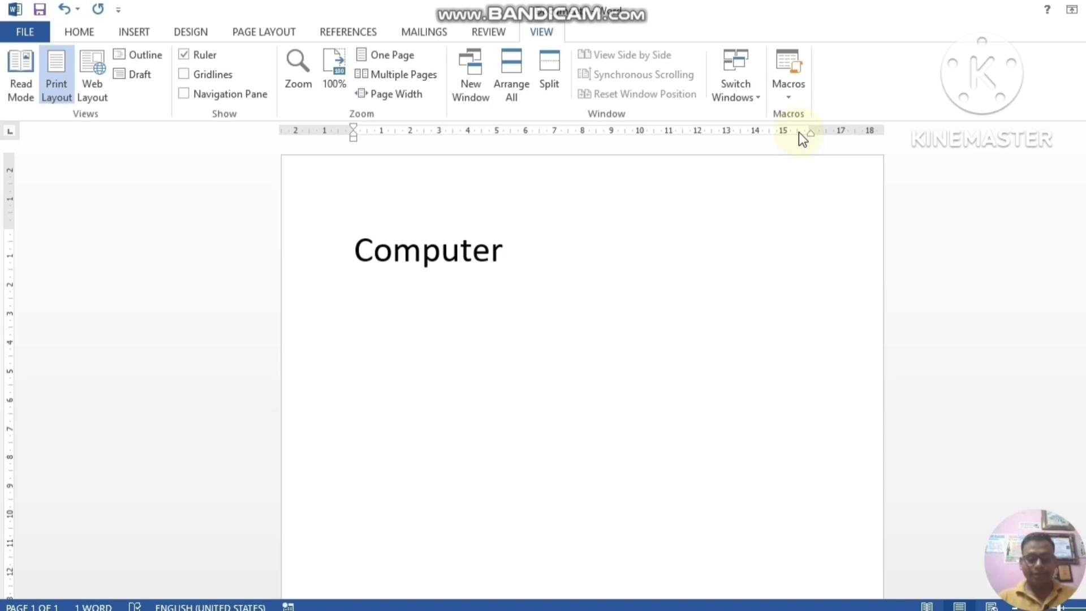
pyautogui.write('कमला')
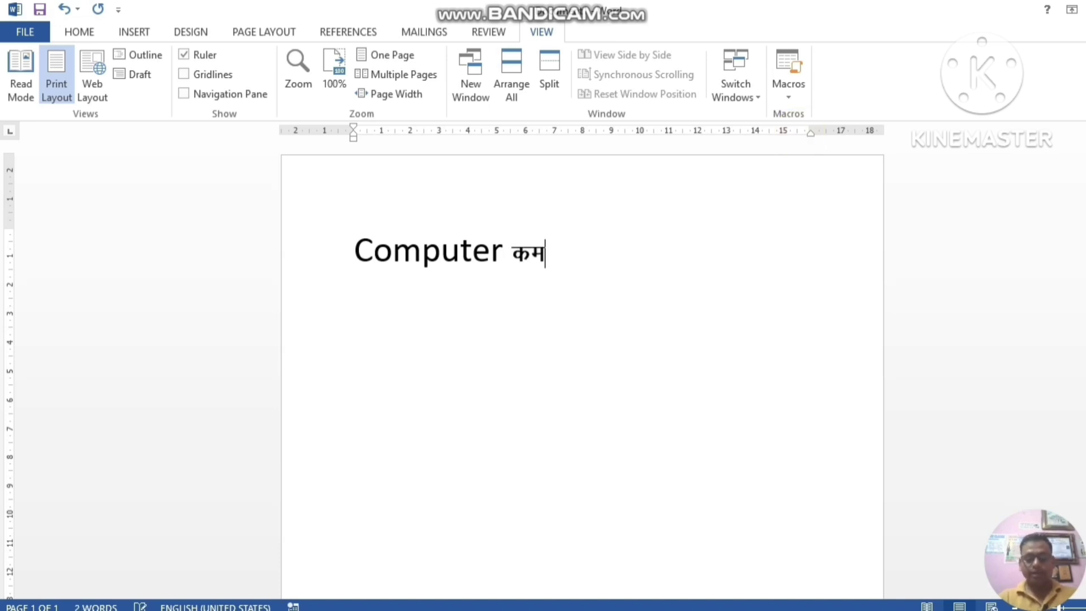